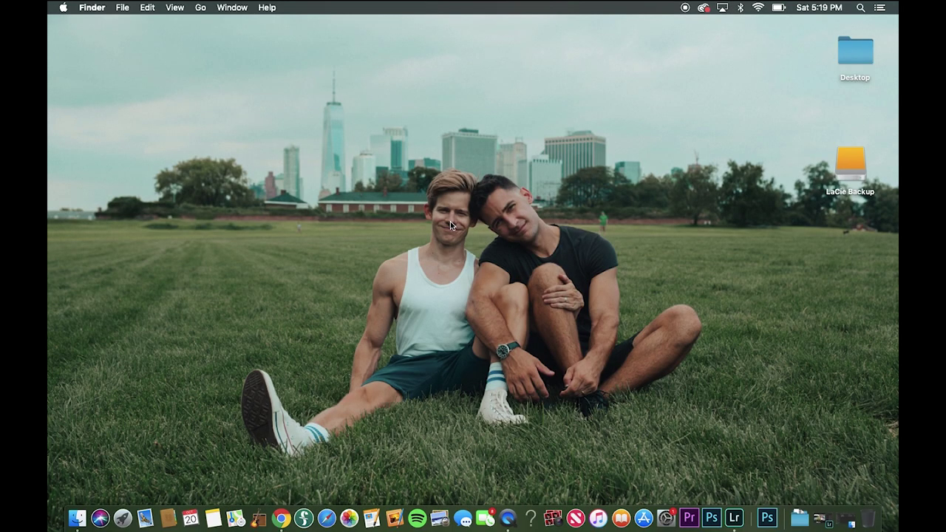
Step: Switch to Adobe Lightroom CC and import the preset file tealKBpreset.xmp from the Preset Images folder
{"action": "left_click", "coordinate": [734, 518]}
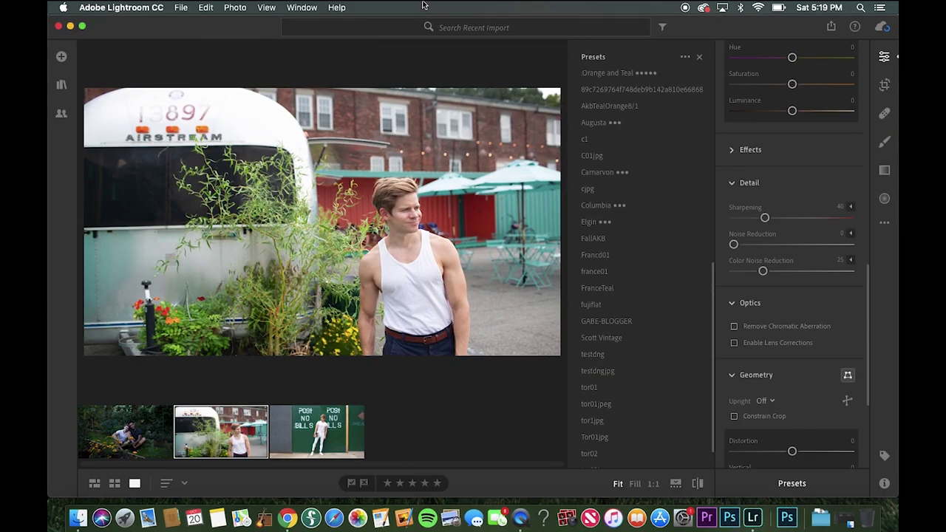
{"action": "left_click", "coordinate": [179, 7]}
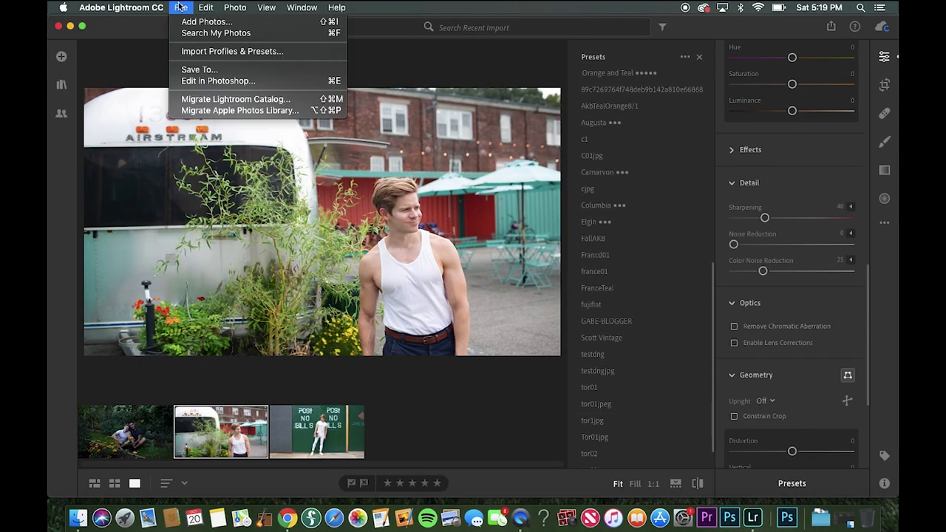
{"action": "left_click", "coordinate": [191, 55]}
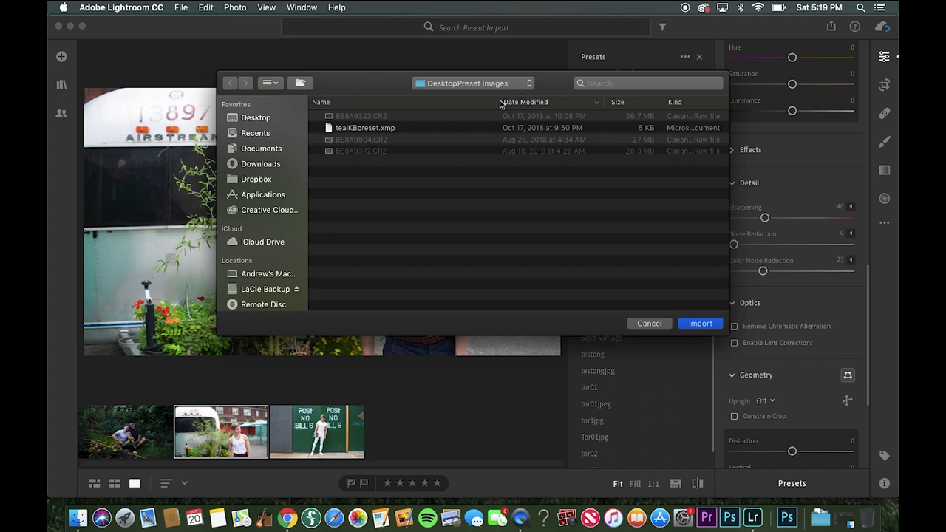
{"action": "left_click", "coordinate": [386, 131]}
{"action": "left_click", "coordinate": [698, 324]}
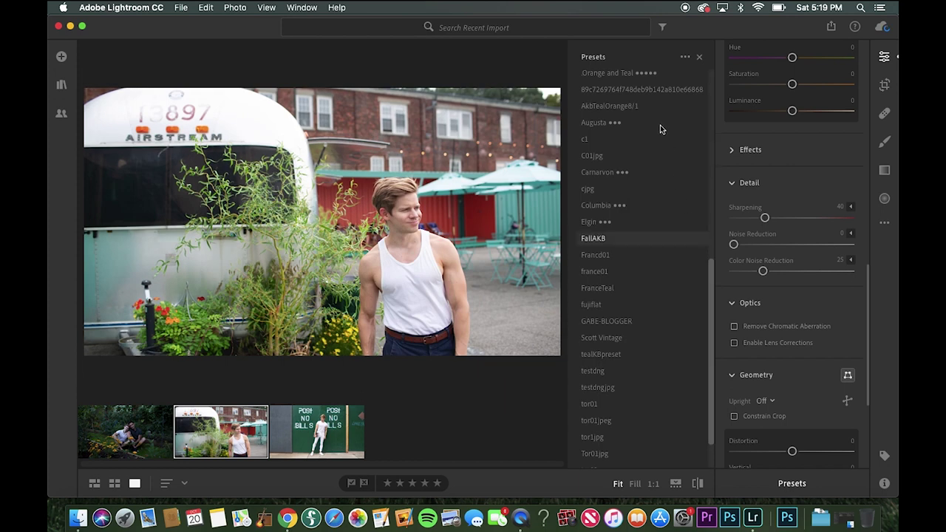
Step: Apply the tealKBpreset user preset to the Airstream trailer photo and compare the result with the original
{"action": "scroll", "coordinate": [662, 129], "scroll_direction": "up", "scroll_amount": 3}
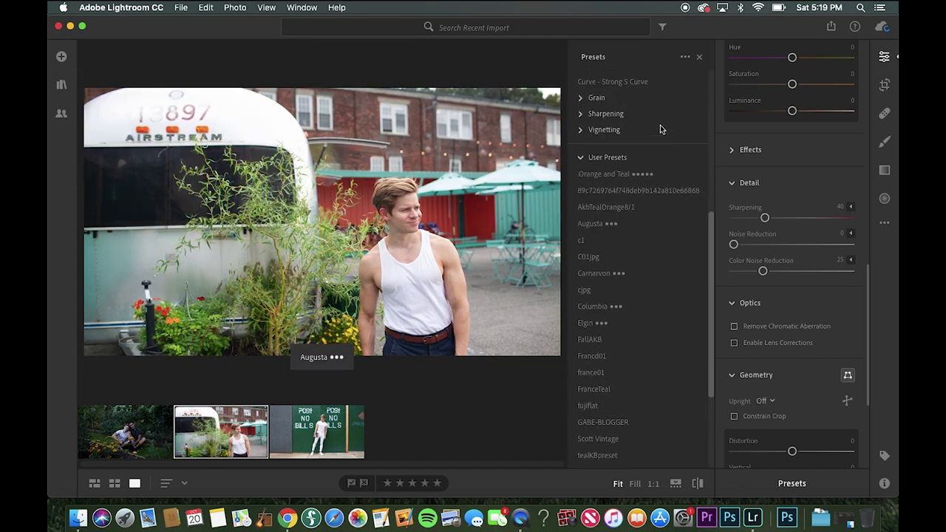
{"action": "left_click", "coordinate": [626, 209]}
{"action": "scroll", "coordinate": [625, 213], "scroll_direction": "down", "scroll_amount": 1}
{"action": "scroll", "coordinate": [703, 347], "scroll_direction": "down", "scroll_amount": 4}
{"action": "left_click", "coordinate": [702, 347]}
{"action": "scroll", "coordinate": [702, 345], "scroll_direction": "down", "scroll_amount": 1}
{"action": "left_click", "coordinate": [610, 320]}
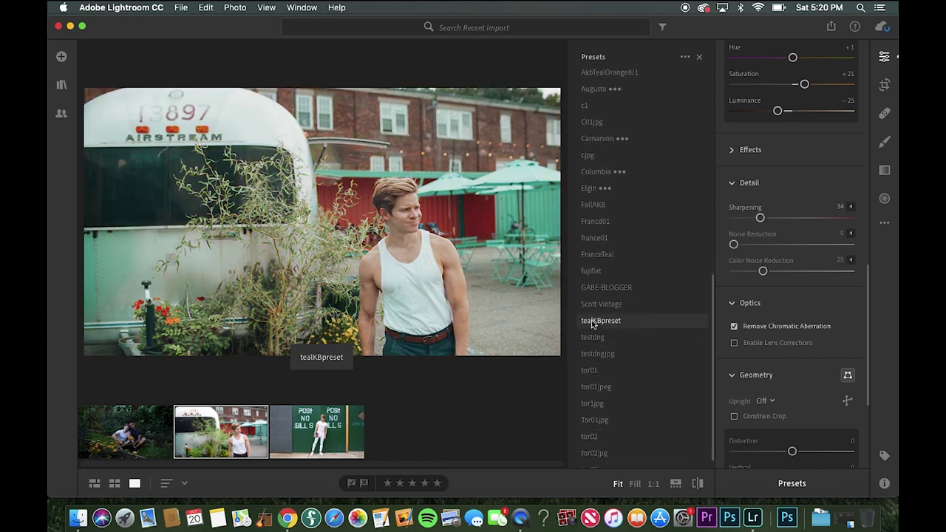
{"action": "left_click", "coordinate": [592, 322]}
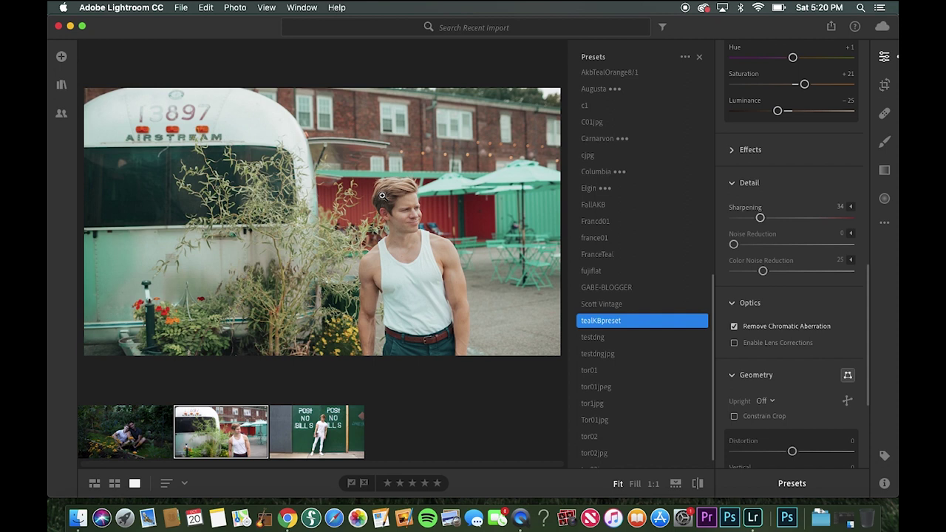
{"action": "key", "text": "backslash"}
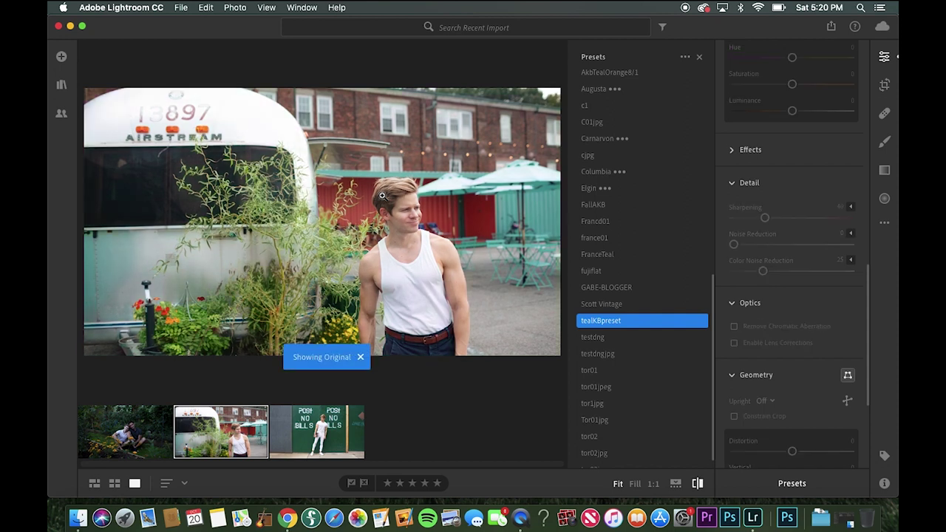
{"action": "key", "text": "backslash"}
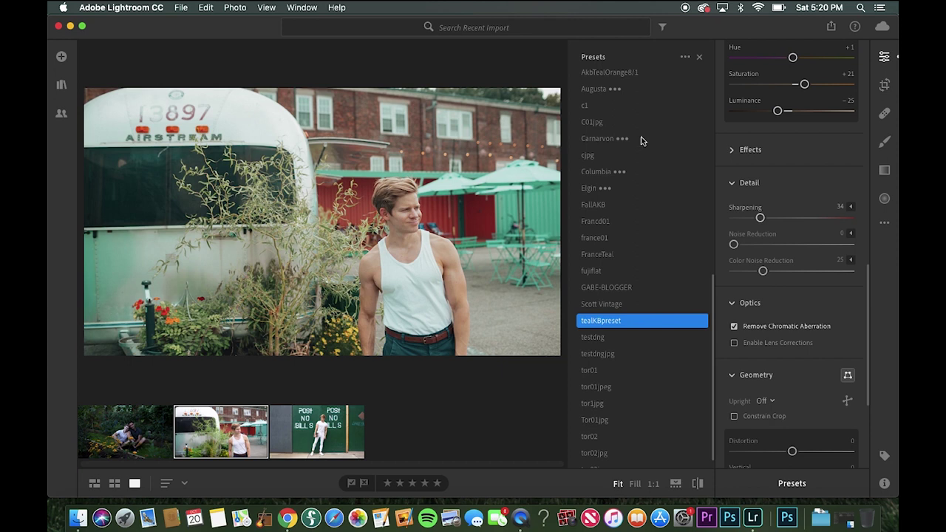
Step: Lower the Airstream photo's exposure to −0.34 and inspect the man's face at full size
{"action": "scroll", "coordinate": [789, 145], "scroll_direction": "up", "scroll_amount": 3}
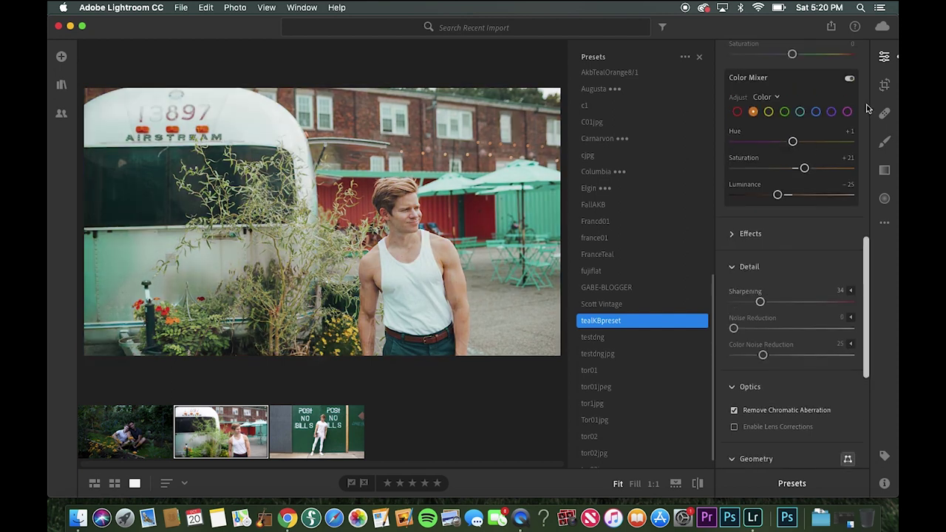
{"action": "scroll", "coordinate": [867, 107], "scroll_direction": "up", "scroll_amount": 10}
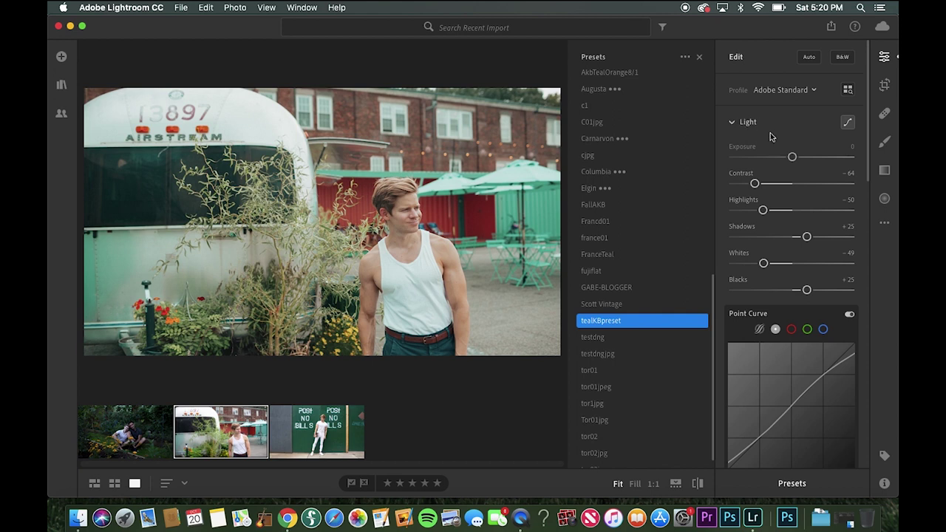
{"action": "left_click_drag", "start_coordinate": [793, 158], "coordinate": [791, 160]}
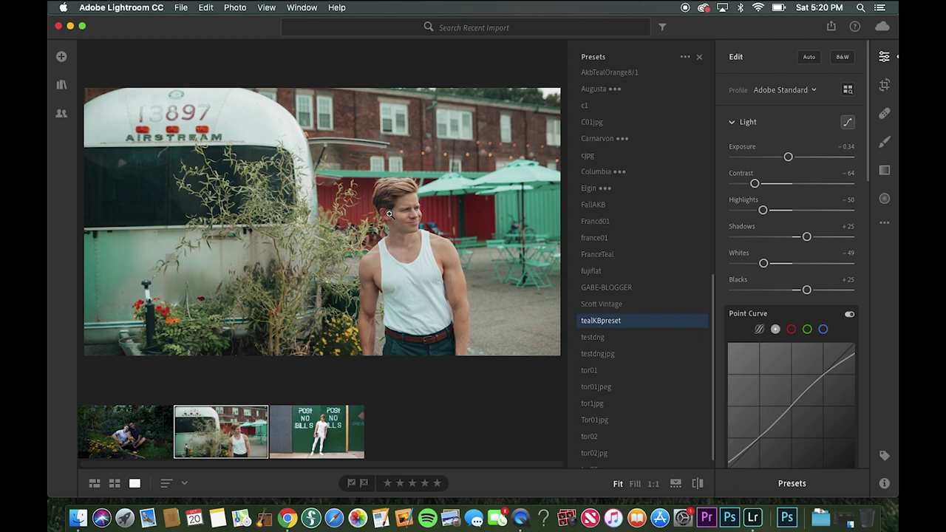
{"action": "left_click", "coordinate": [390, 214]}
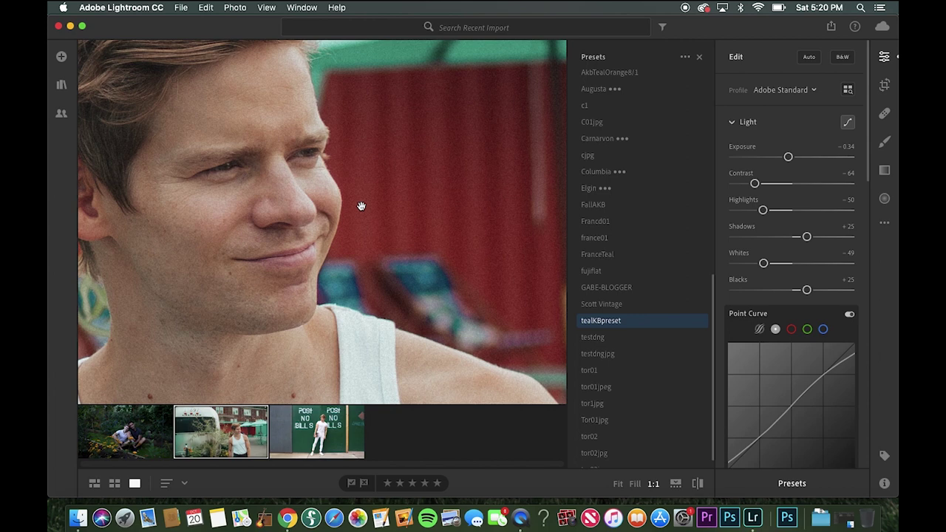
{"action": "key", "text": "z"}
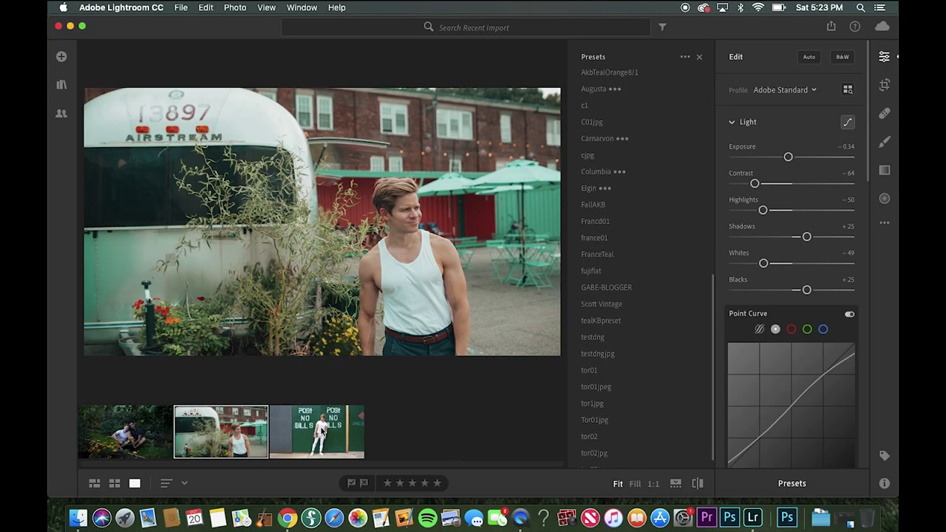
Step: Apply tealKBpreset to the "Post No Bills" photo and shift its aqua hue to +60 in the Color Mixer
{"action": "left_click", "coordinate": [323, 433]}
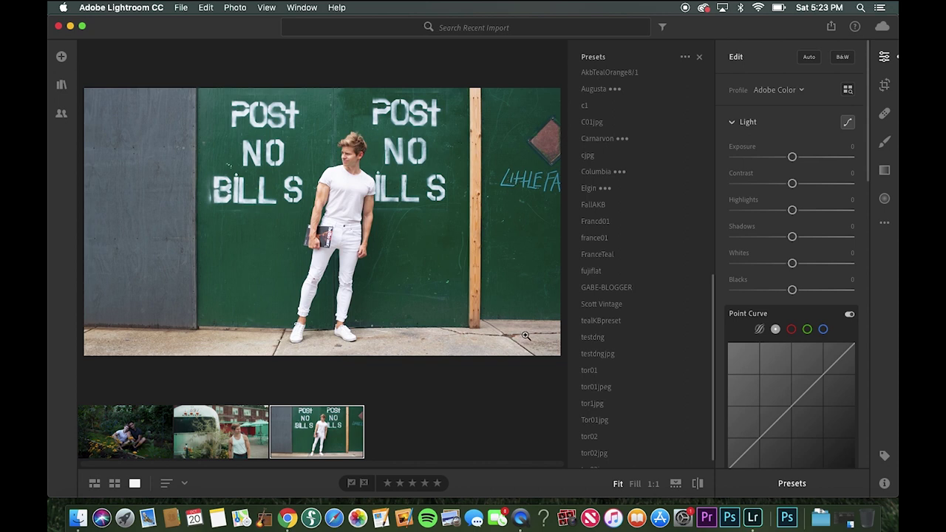
{"action": "left_click", "coordinate": [600, 321]}
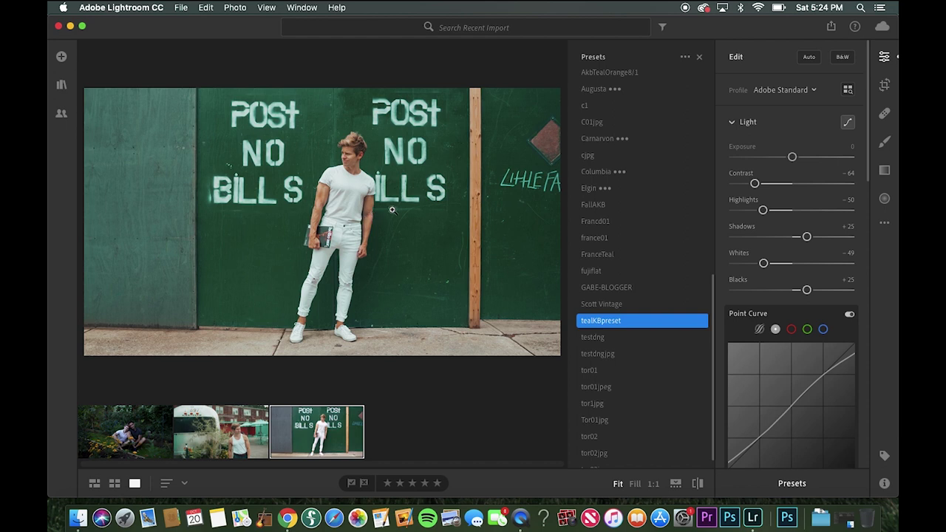
{"action": "left_click_drag", "start_coordinate": [865, 165], "coordinate": [874, 305]}
{"action": "left_click", "coordinate": [785, 287]}
{"action": "left_click", "coordinate": [801, 288]}
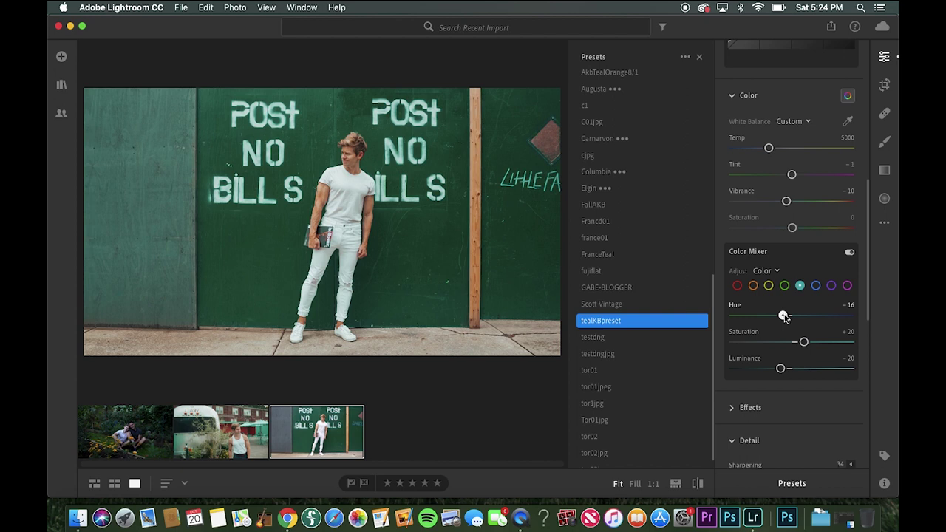
{"action": "left_click_drag", "start_coordinate": [783, 315], "coordinate": [828, 319]}
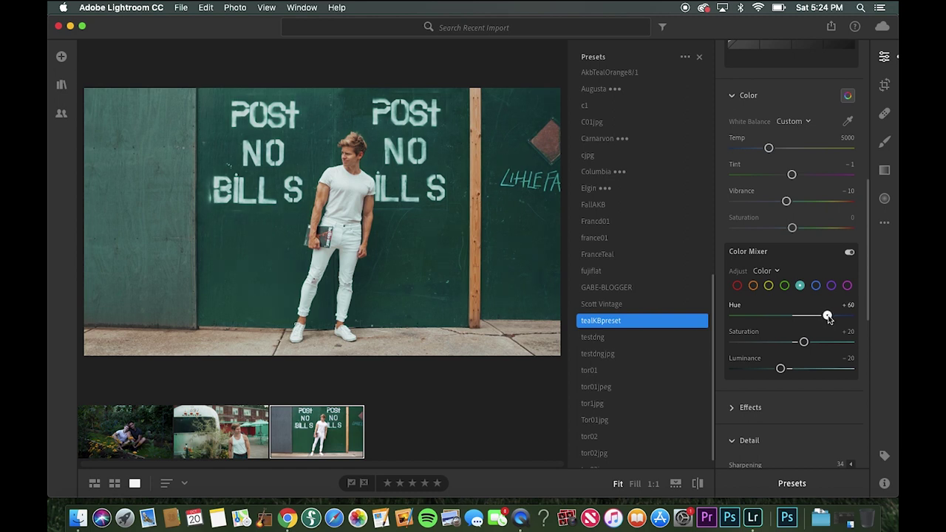
{"action": "left_click_drag", "start_coordinate": [828, 318], "coordinate": [828, 318]}
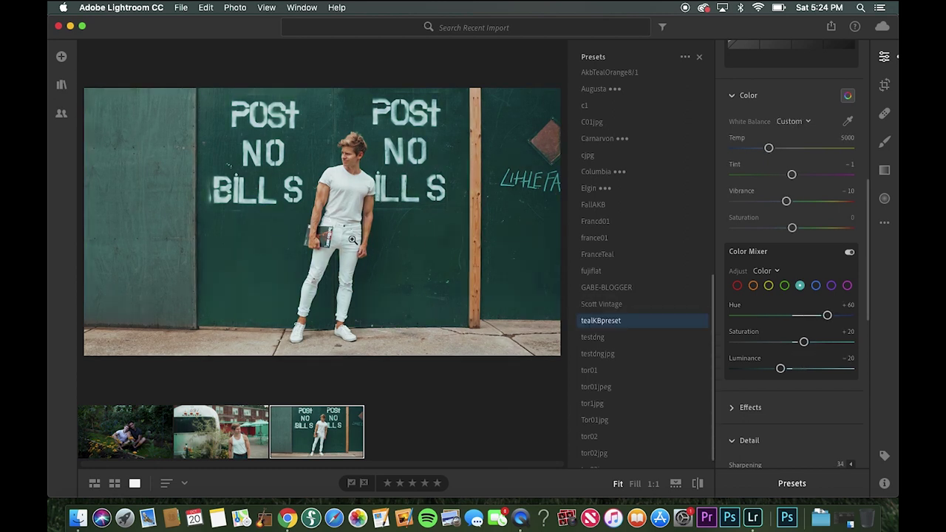
{"action": "key", "text": "backslash"}
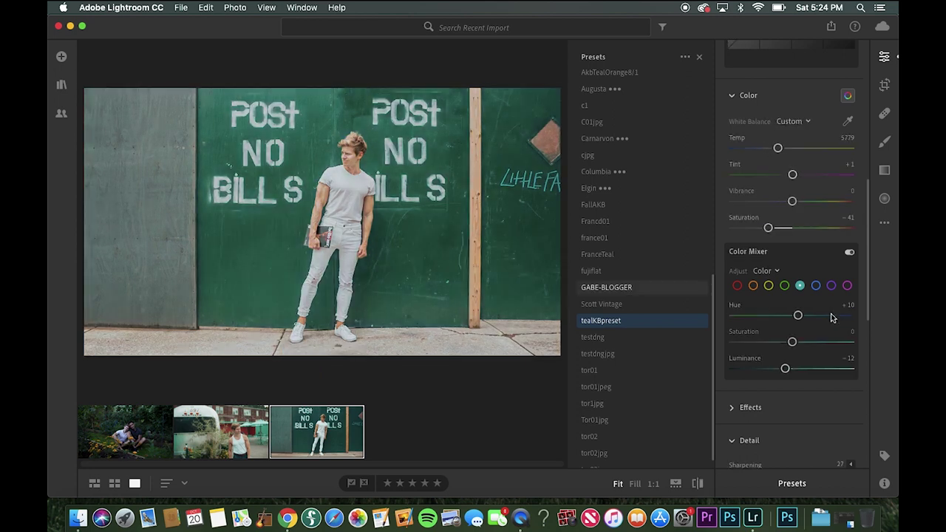
Step: Set the aqua hue to +69 and aqua luminance to +52, and compare the photo with its original
{"action": "left_click_drag", "start_coordinate": [827, 316], "coordinate": [835, 316]}
{"action": "left_click_drag", "start_coordinate": [783, 371], "coordinate": [823, 370]}
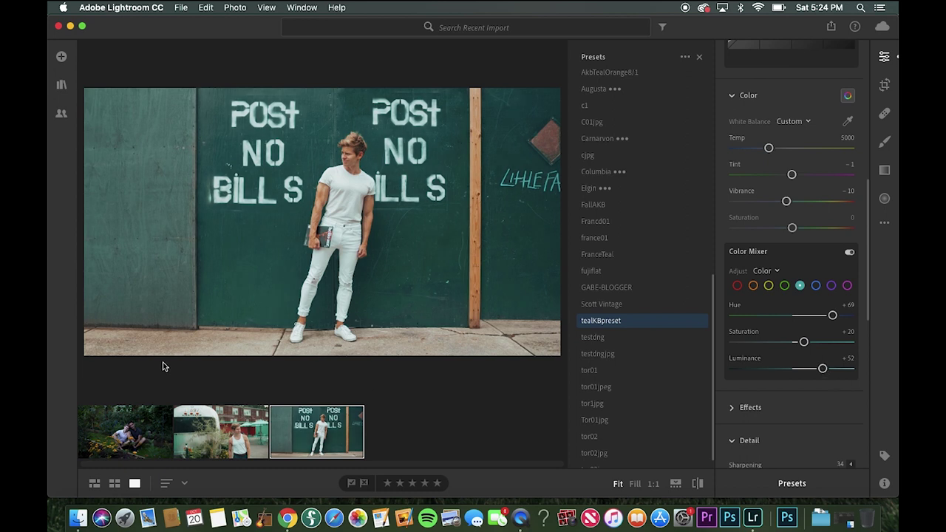
{"action": "key", "text": "backslash"}
{"action": "key", "text": "backslash"}
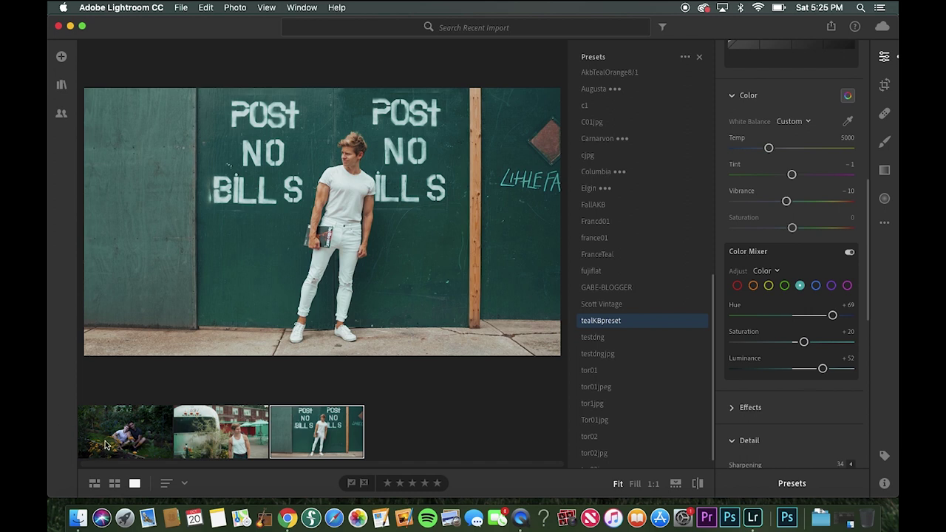
Step: Apply tealKBpreset to the photo of the couple in the garden and warm its temperature to 10651
{"action": "left_click", "coordinate": [105, 444]}
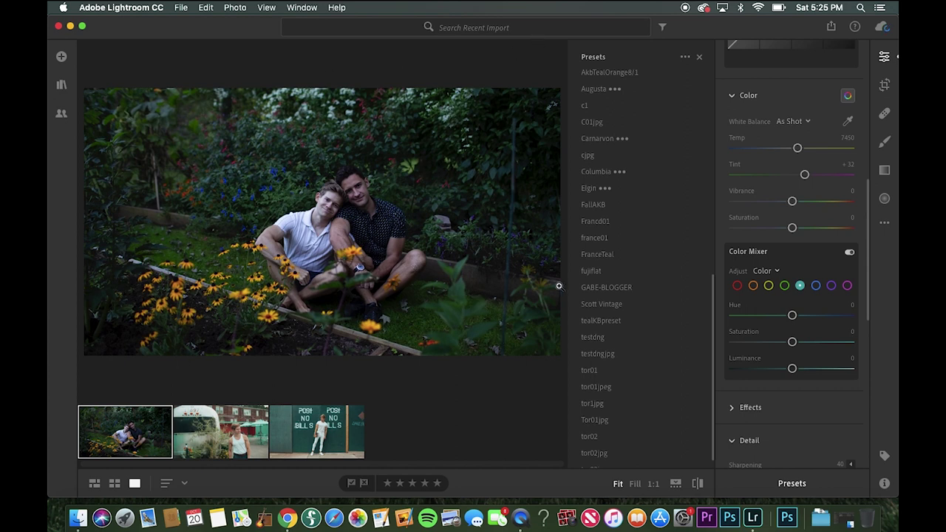
{"action": "left_click", "coordinate": [618, 323]}
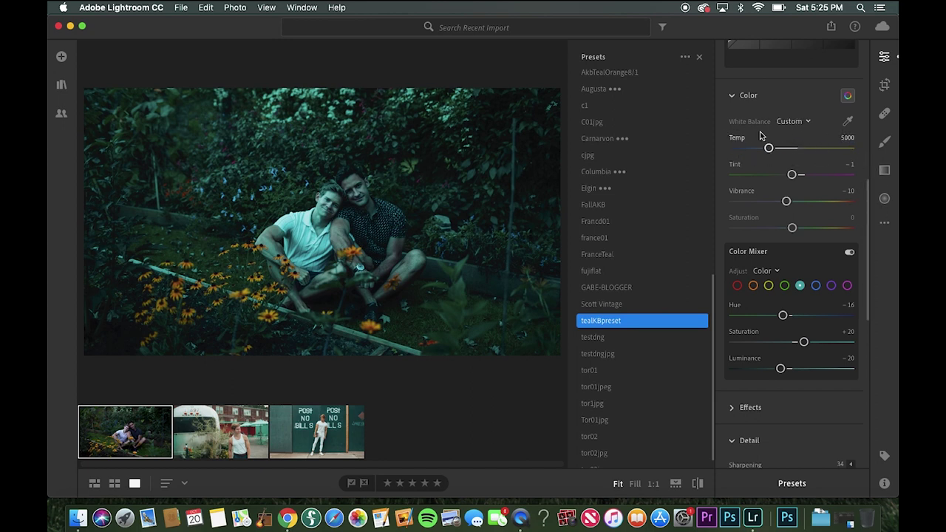
{"action": "left_click_drag", "start_coordinate": [769, 148], "coordinate": [816, 153]}
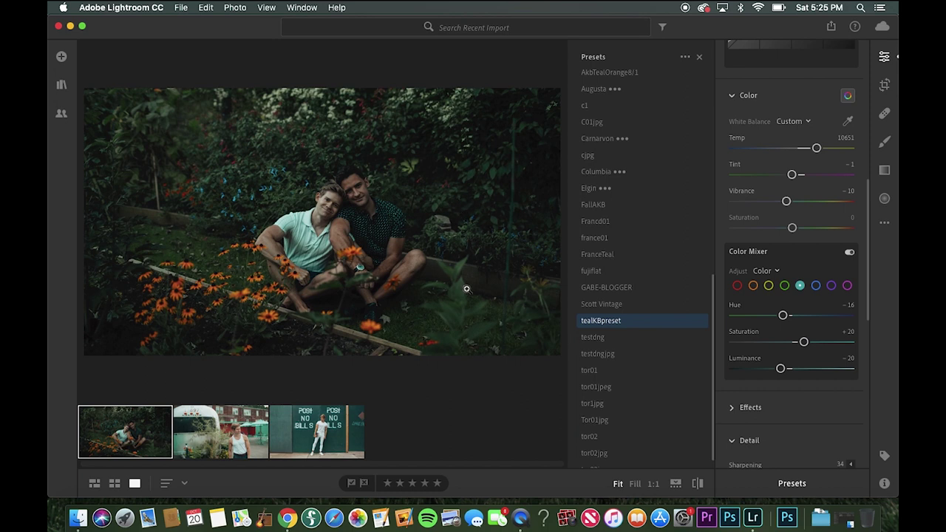
Step: Raise the garden photo's exposure to +0.38 and compare the edit with the original
{"action": "scroll", "coordinate": [864, 261], "scroll_direction": "up", "scroll_amount": 4}
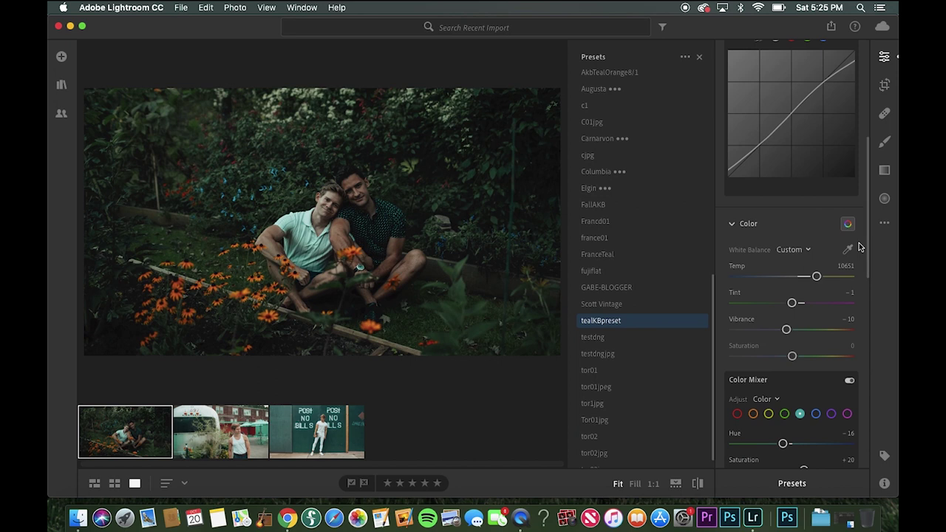
{"action": "scroll", "coordinate": [859, 243], "scroll_direction": "up", "scroll_amount": 9}
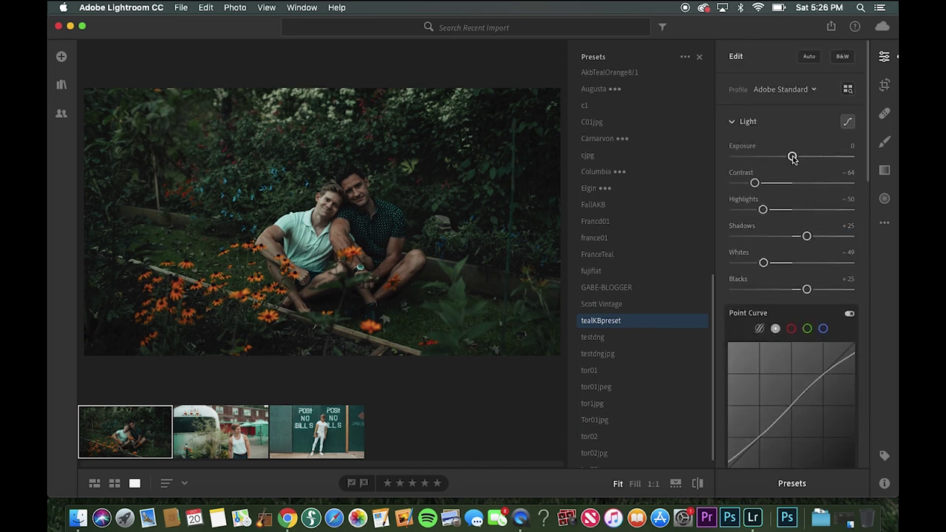
{"action": "left_click_drag", "start_coordinate": [792, 159], "coordinate": [798, 159]}
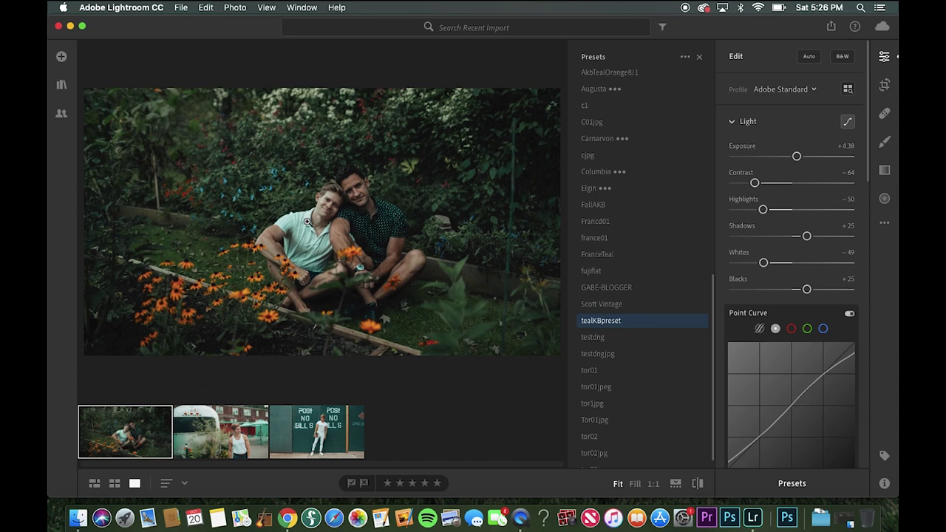
{"action": "key", "text": "backslash"}
{"action": "key", "text": "backslash"}
{"action": "key", "text": "backslash"}
{"action": "key", "text": "backslash"}
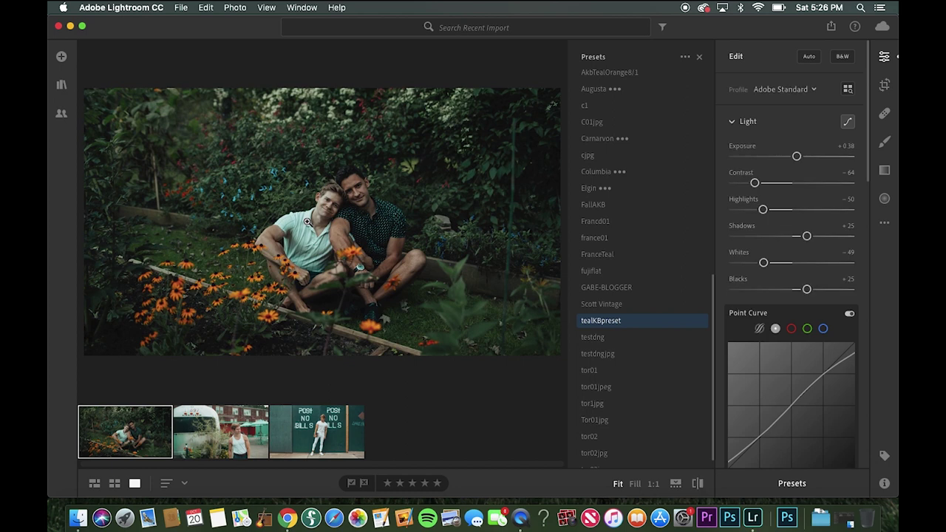